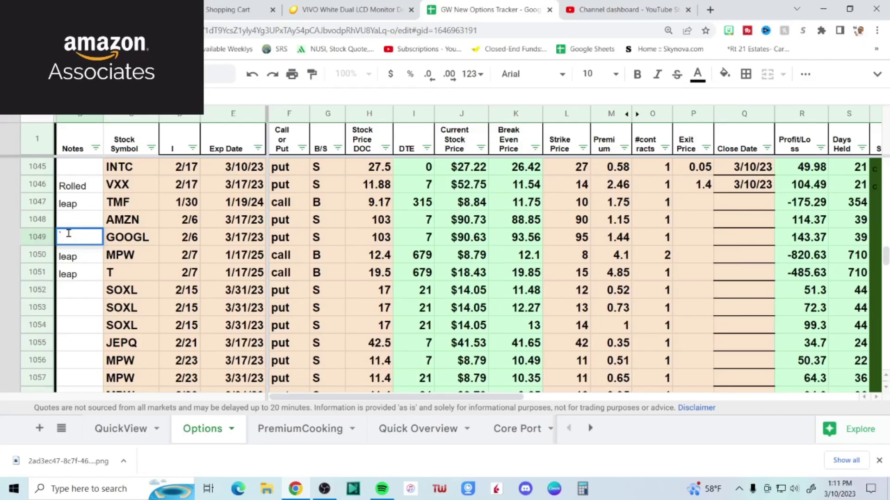
type("`")
left_click(42, 186)
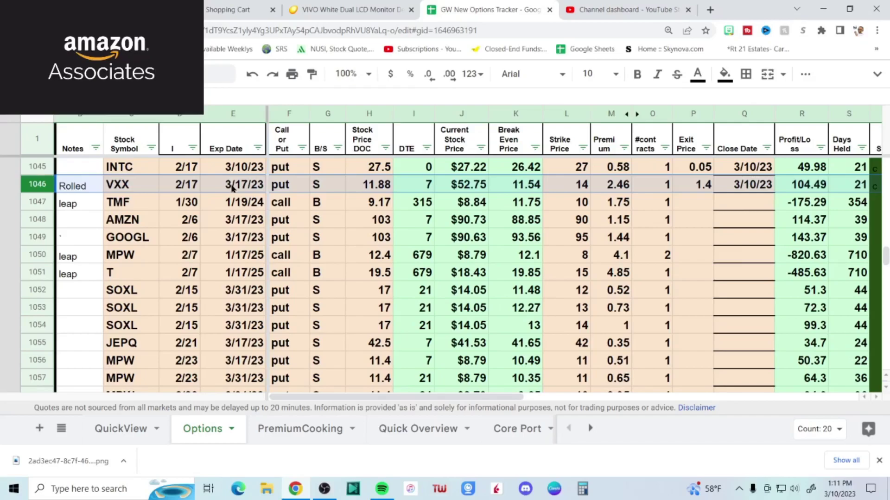
- Sort the Options log by open date ascending and select the final TQQQ put in row 1066
left_click(192, 148)
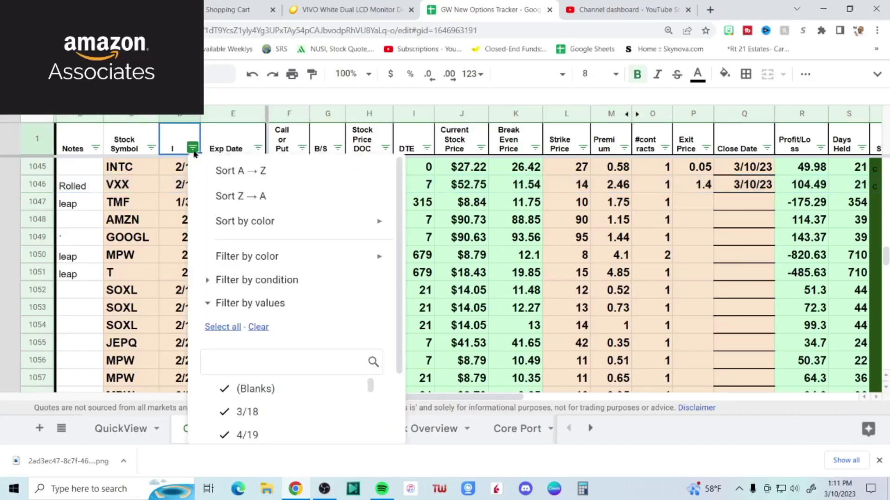
left_click(238, 176)
scroll(222, 255, "down", 6)
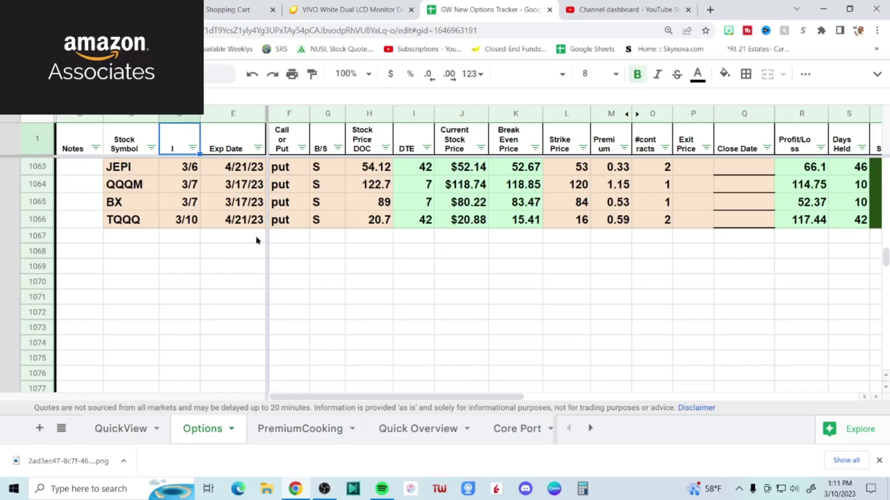
left_click(41, 219)
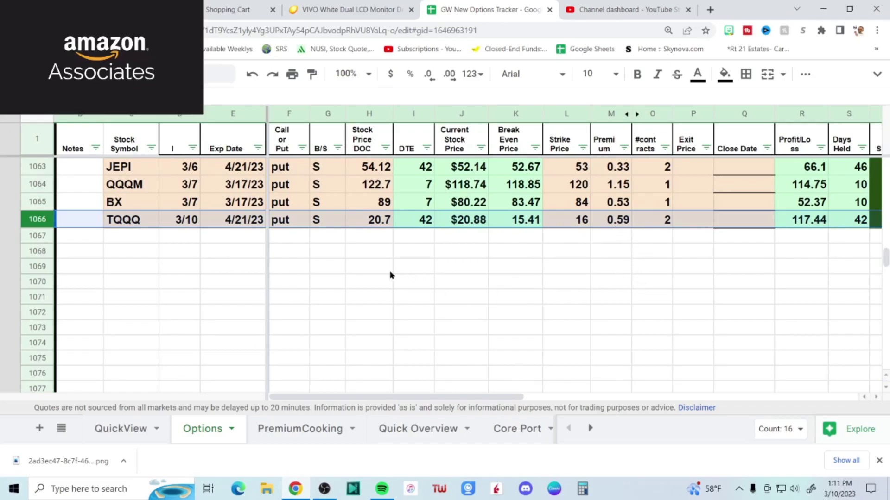
- On PremiumCooking, review the 3/10/23 week: $248.37 realized profit, $464.10 premium sold, $1,351.99 cooking
left_click(309, 437)
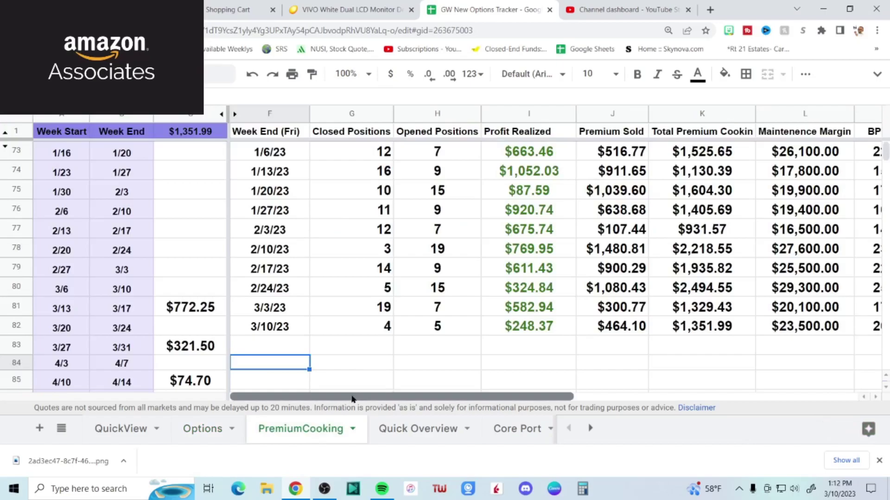
left_click(281, 331)
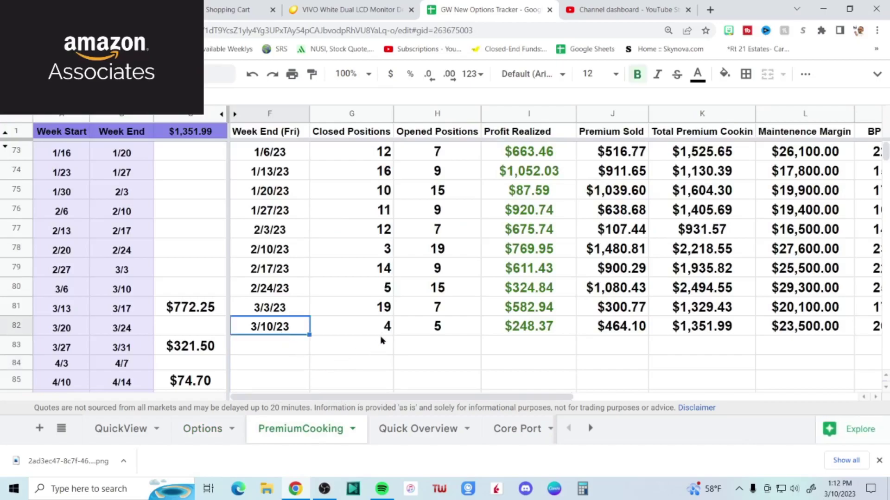
key("Right")
key("Right")
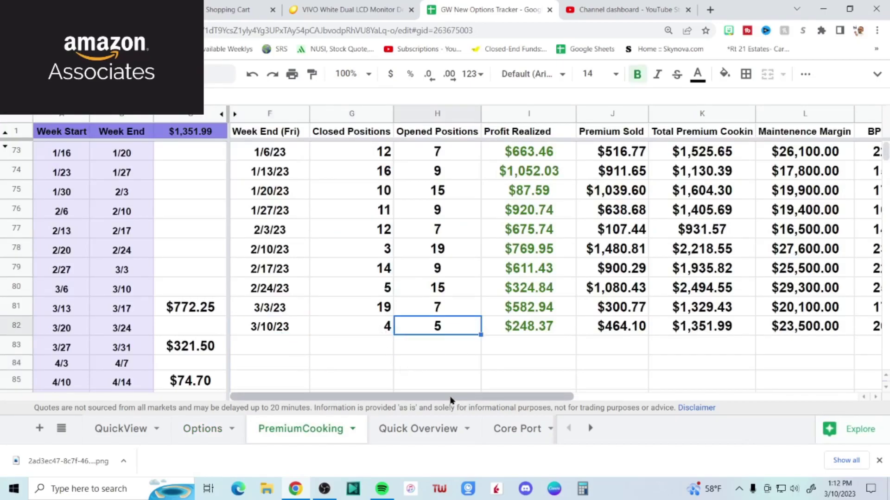
left_click(554, 331)
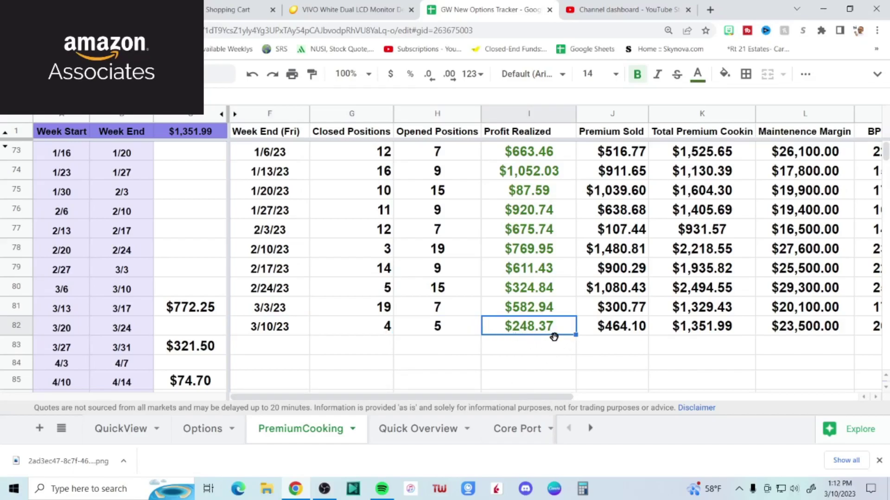
left_click(620, 329)
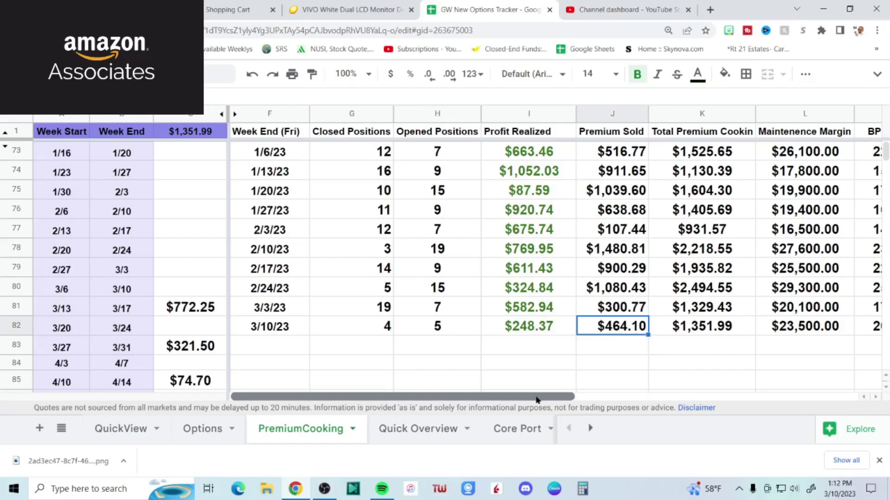
left_click_drag(536, 400, 578, 398)
left_click(707, 335)
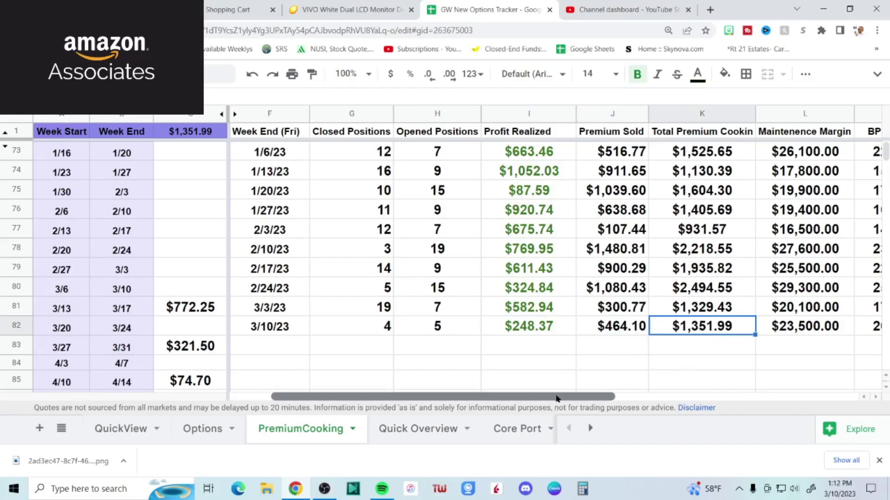
- Check that week's $23,500.00 maintenance margin, 20.40% BP usage and $56,021.00 cash balance
left_click_drag(556, 399, 605, 399)
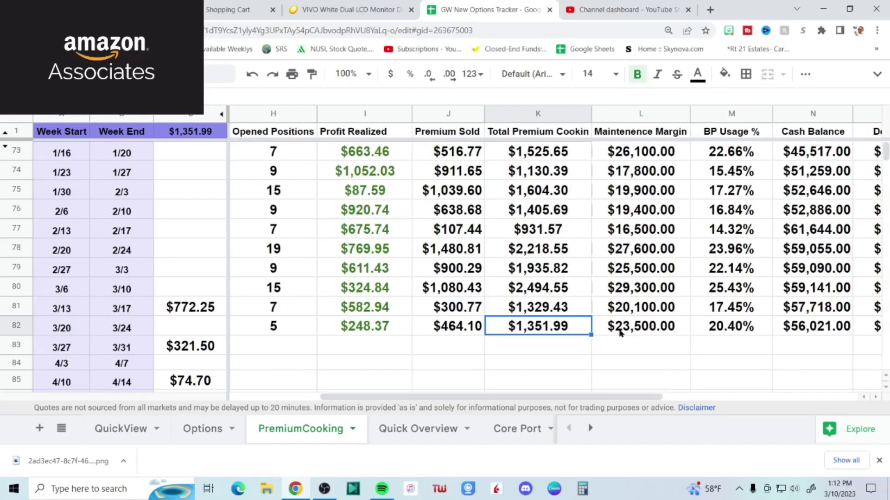
left_click(648, 329)
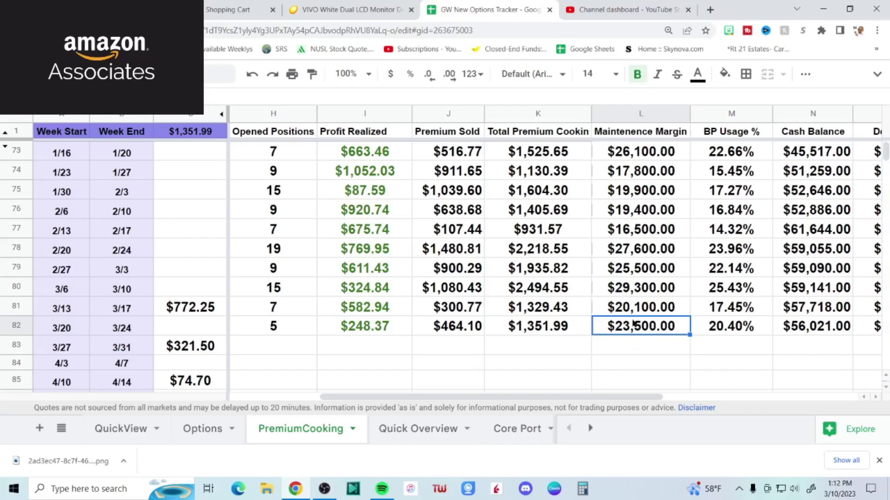
left_click_drag(548, 398, 576, 400)
left_click(751, 328)
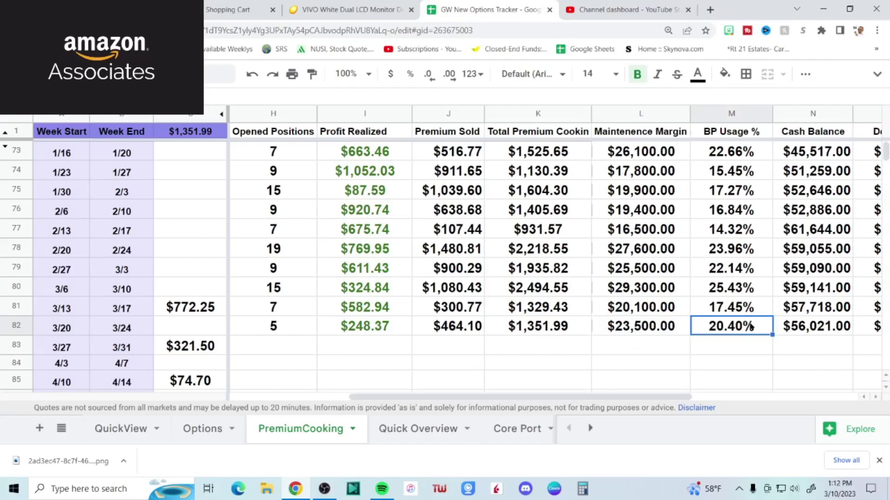
left_click_drag(591, 400, 609, 398)
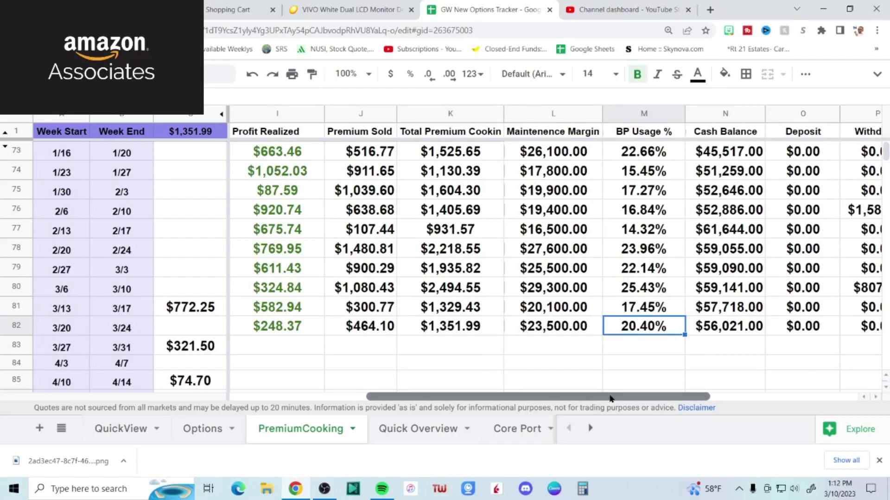
left_click_drag(610, 399, 675, 394)
left_click(643, 331)
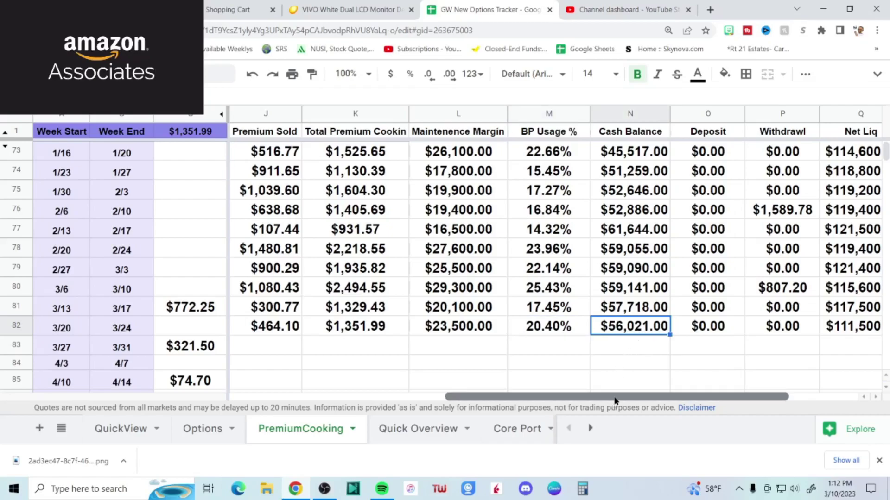
left_click_drag(616, 397, 690, 400)
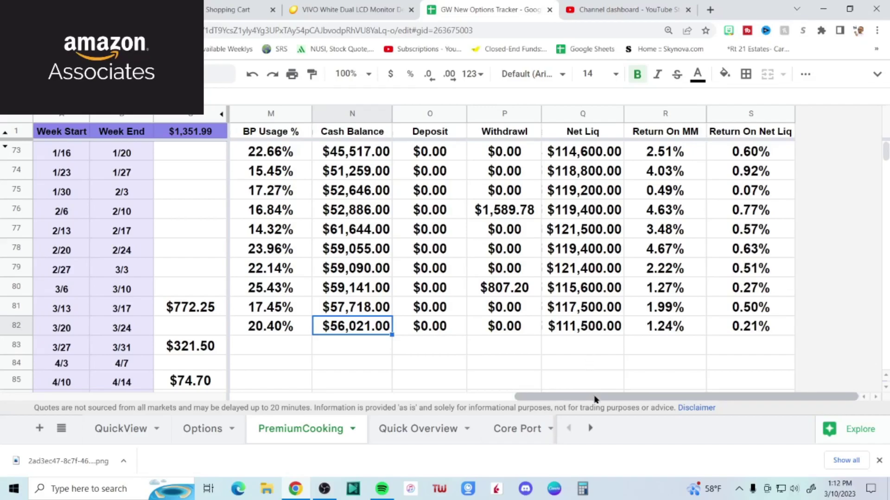
left_click_drag(594, 400, 273, 388)
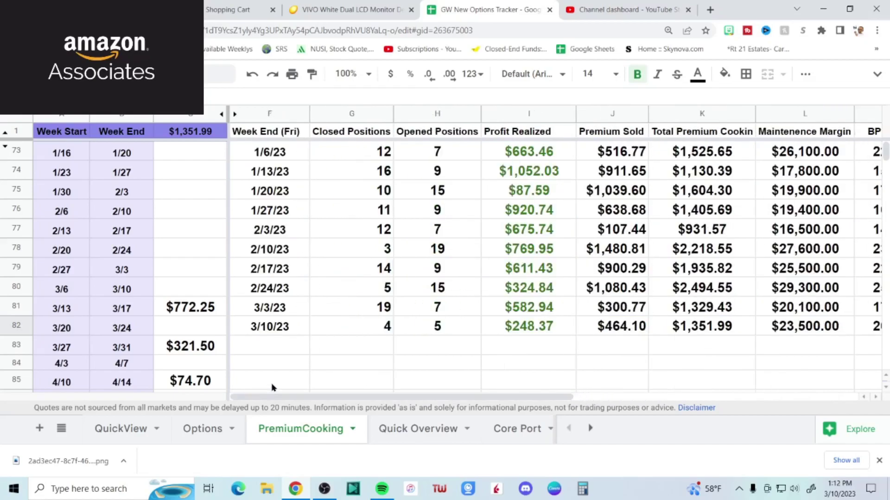
- On QuickView, review the GOOGL, JEPQ, INTC, TQQQ, TNA, QQQM and BX contracts and the $71,000 notional formula
left_click(129, 430)
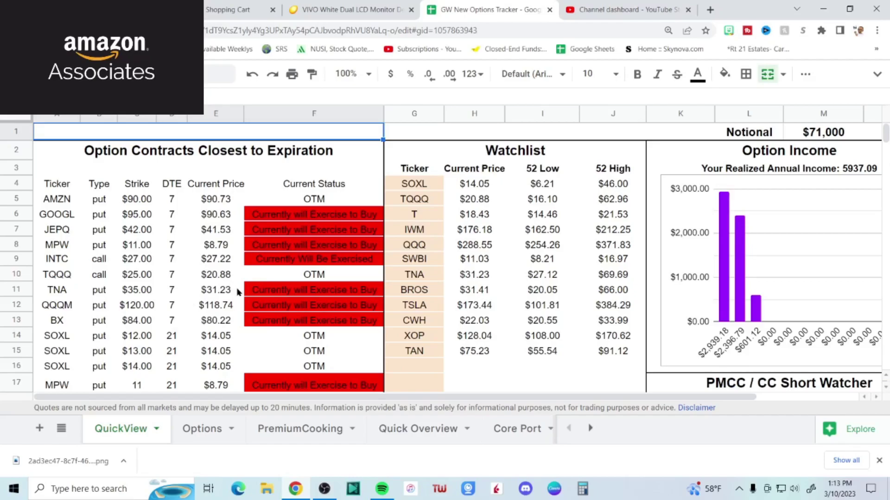
left_click(62, 219)
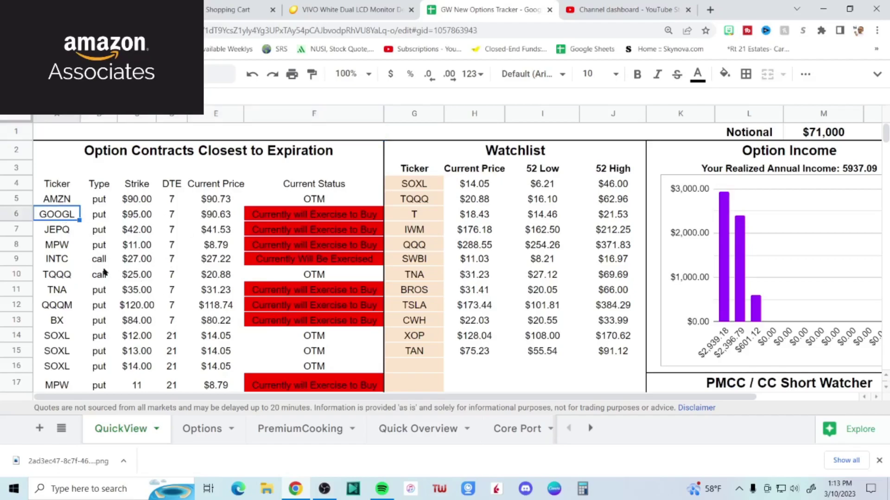
left_click(56, 231)
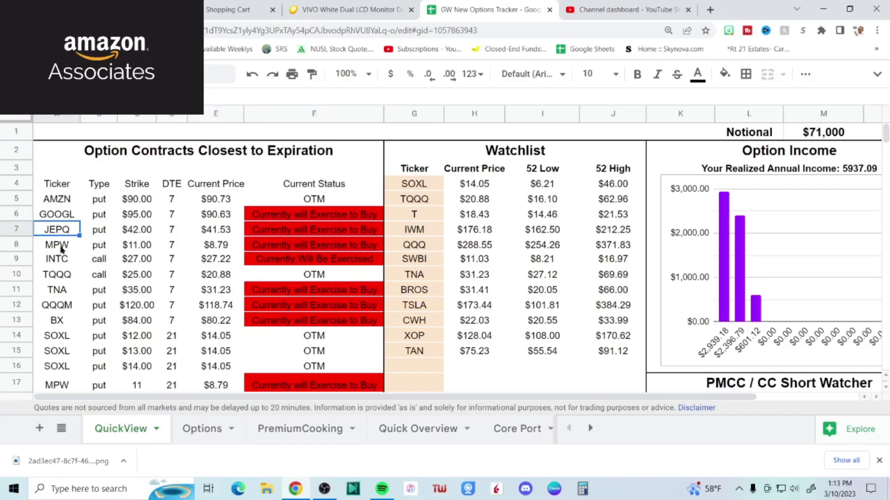
left_click(58, 261)
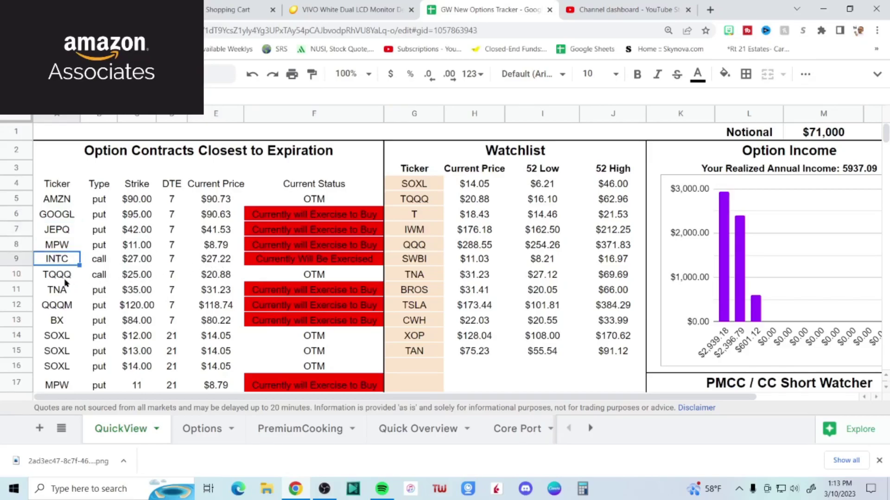
left_click(58, 278)
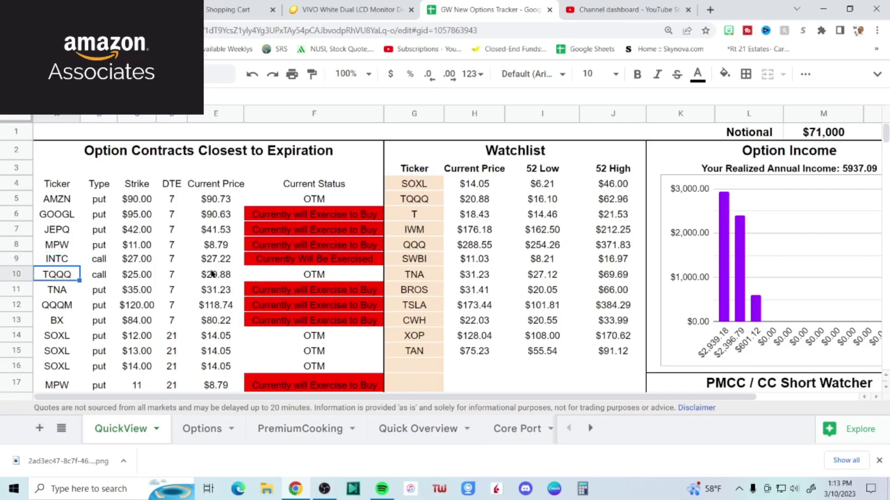
left_click(58, 291)
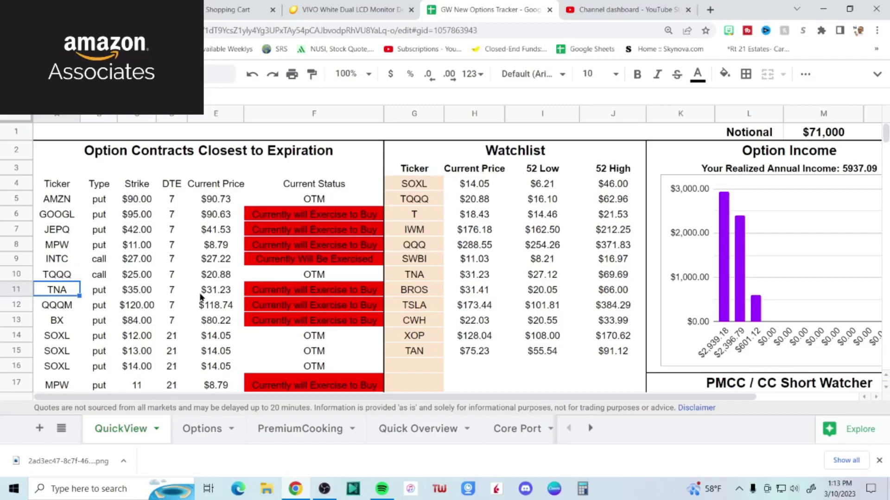
left_click(54, 307)
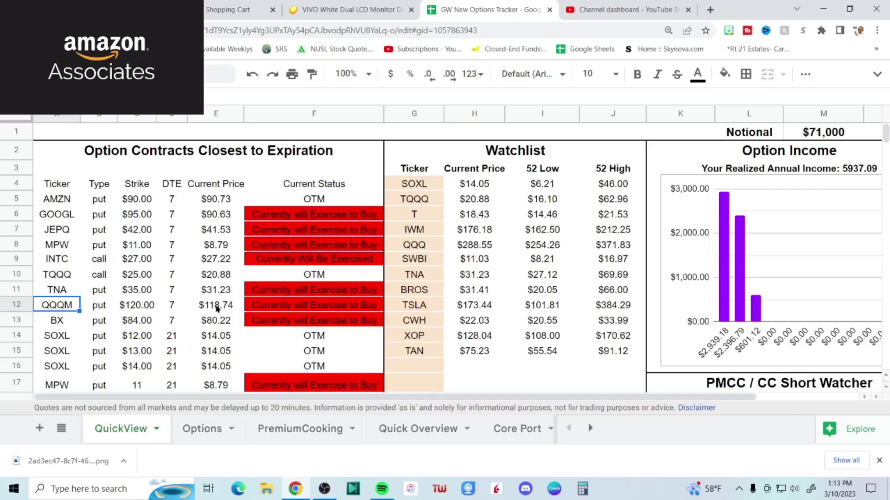
left_click(54, 321)
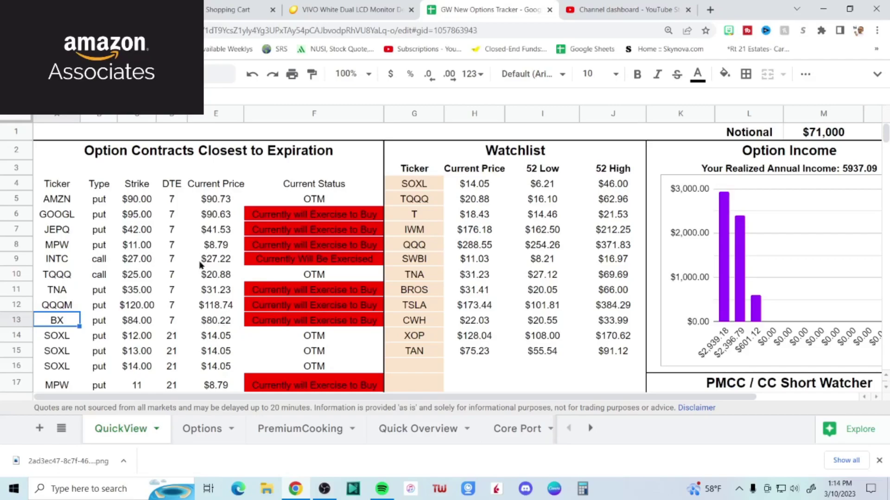
left_click(832, 139)
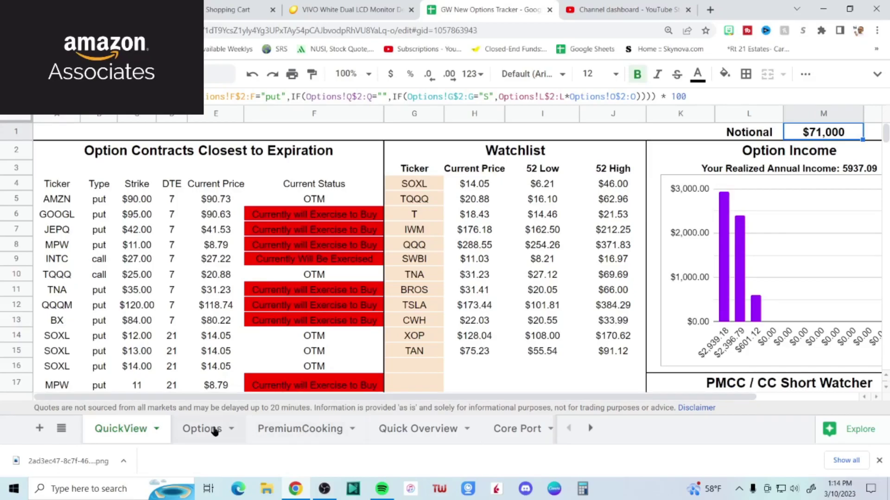
- Return to PremiumCooking and select cell N83 below the $56,021.00 cash balance for 3/10/23
left_click(306, 435)
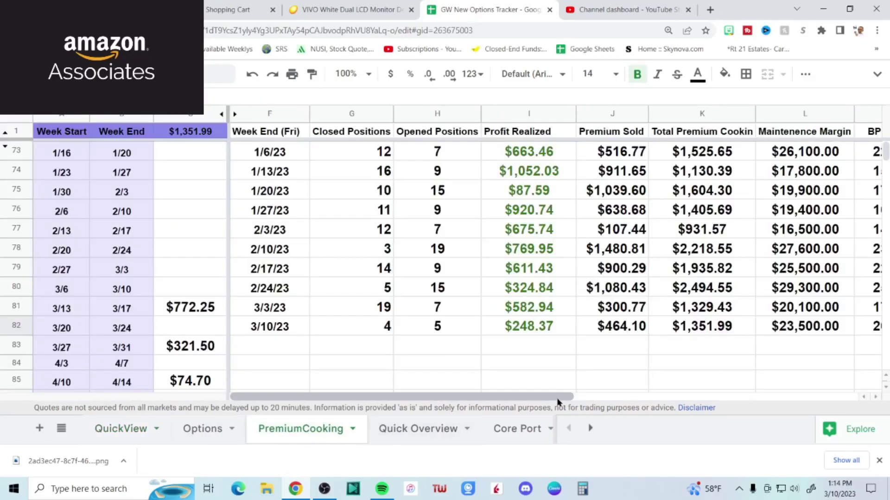
left_click_drag(568, 397, 778, 400)
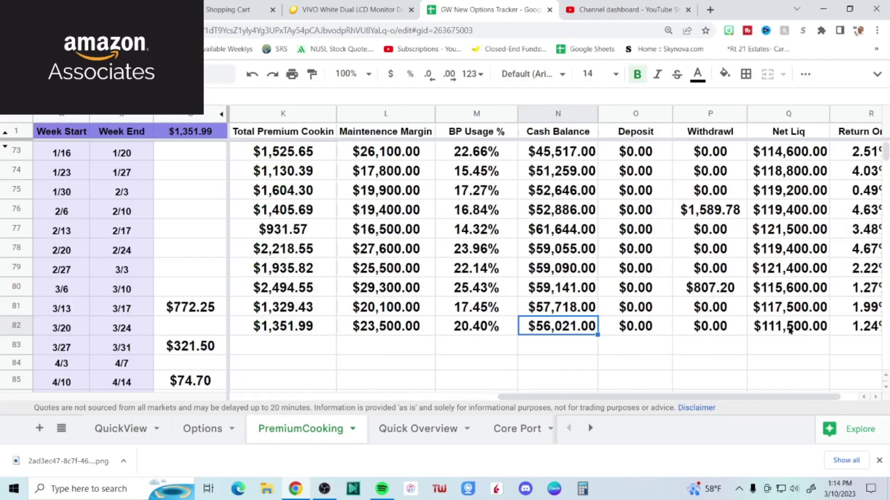
left_click(551, 348)
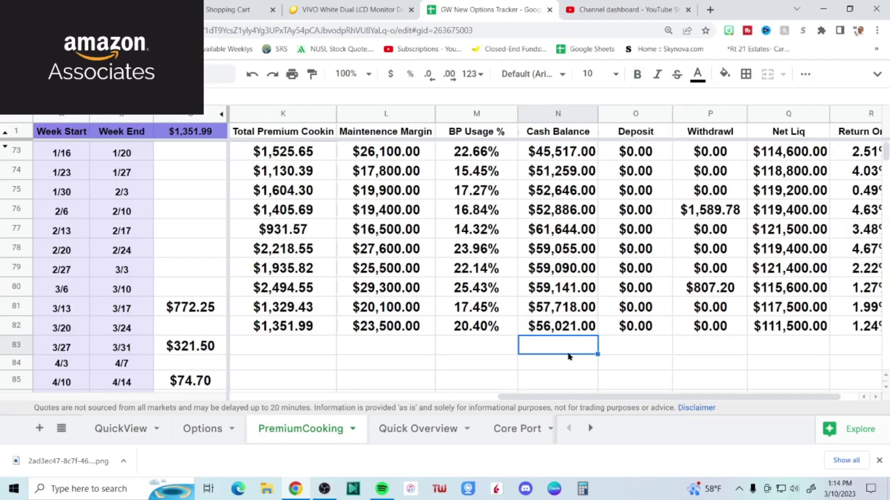